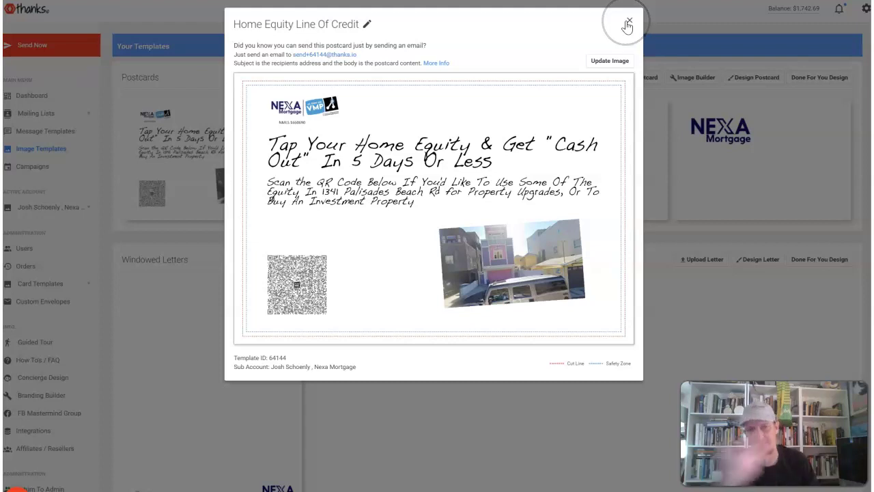
Close the postcard preview and look over the design choices and empty fields of the dynamic image builder.
left_click(628, 24)
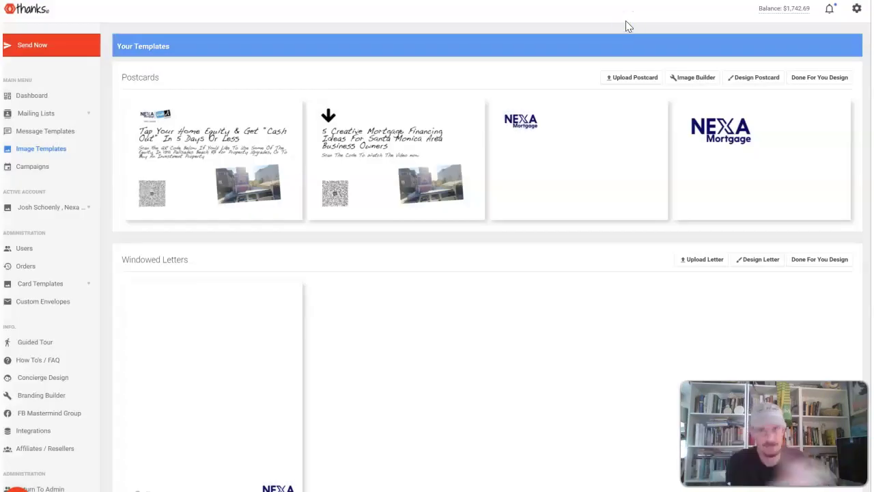
mouse_move(183, 150)
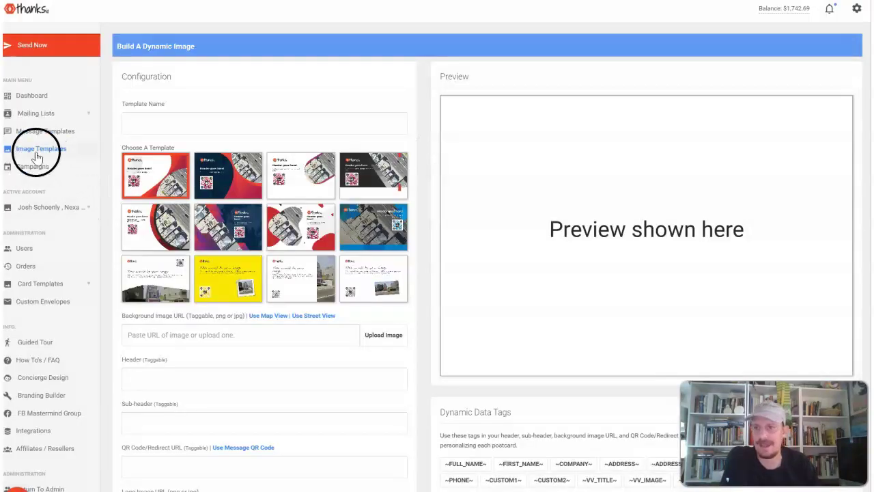
scroll(300, 218, "down", 3)
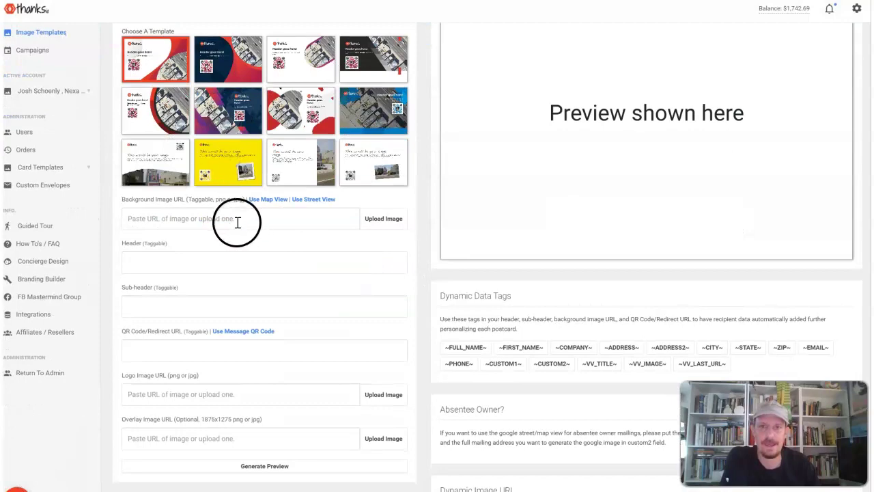
scroll(228, 179, "down", 3)
scroll(228, 296, "up", 6)
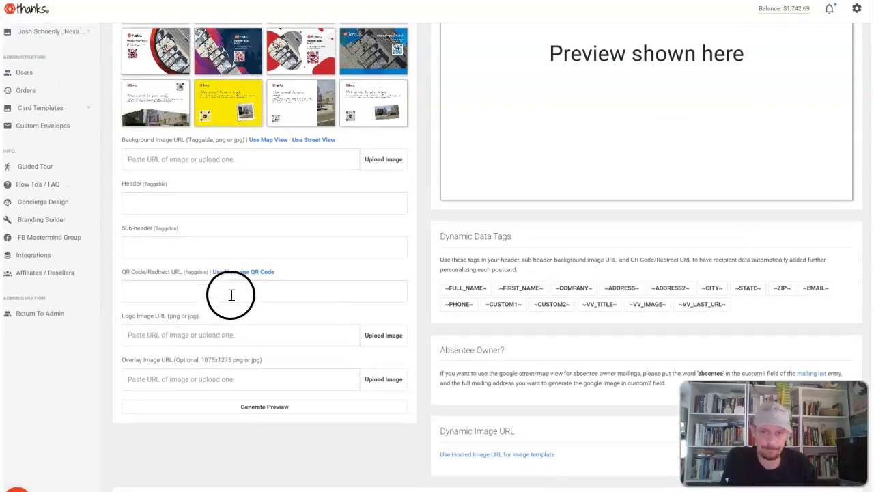
scroll(236, 257, "down", 5)
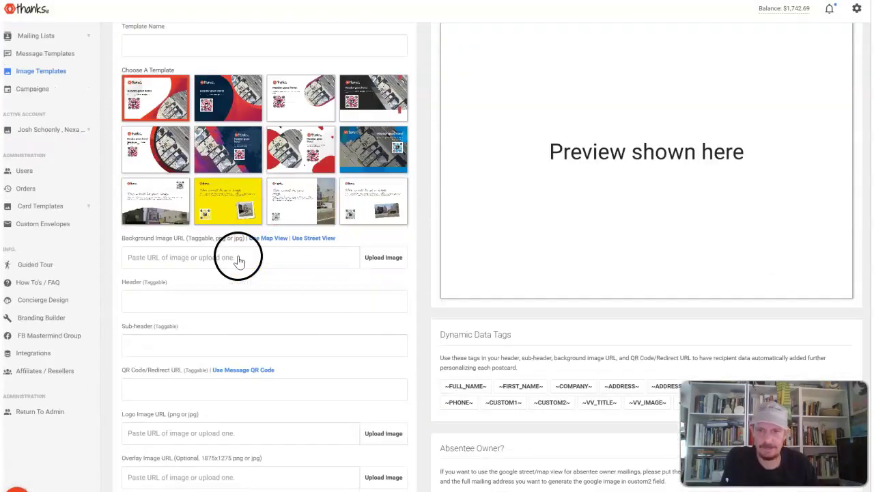
scroll(243, 253, "up", 5)
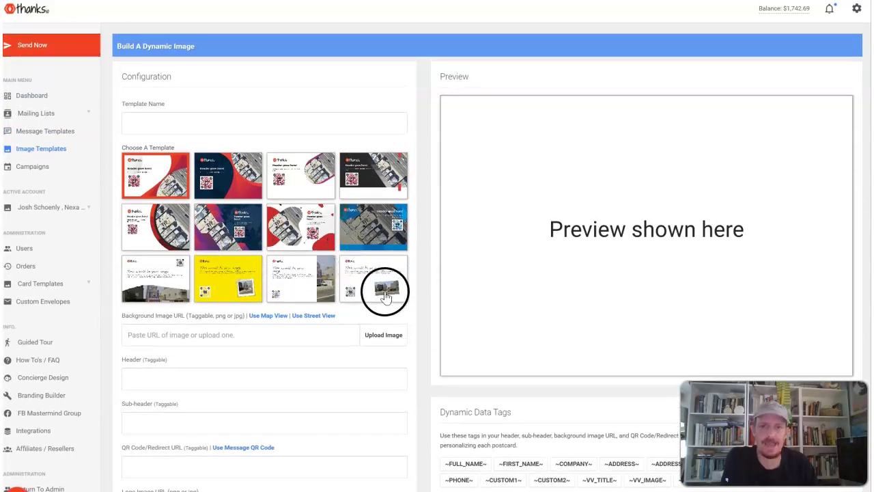
Open the Home Equity Line Of Credit postcard from the image templates for editing and review its name and chosen design.
left_click(38, 150)
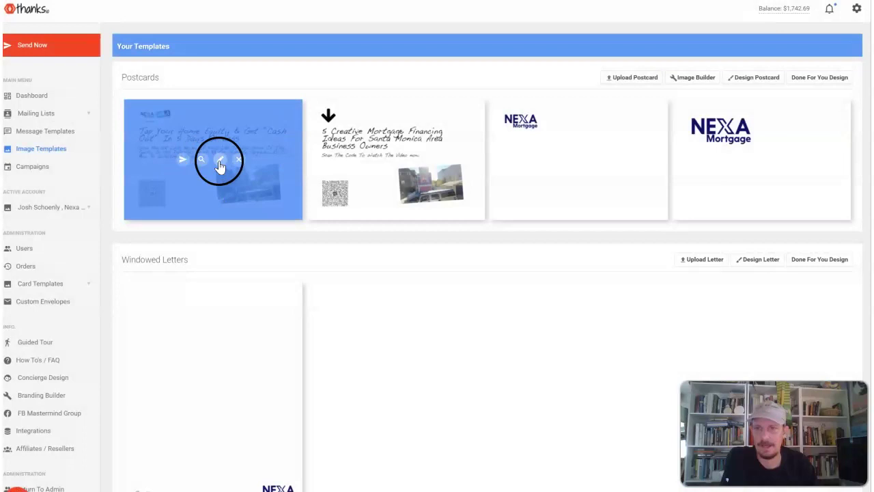
left_click(220, 163)
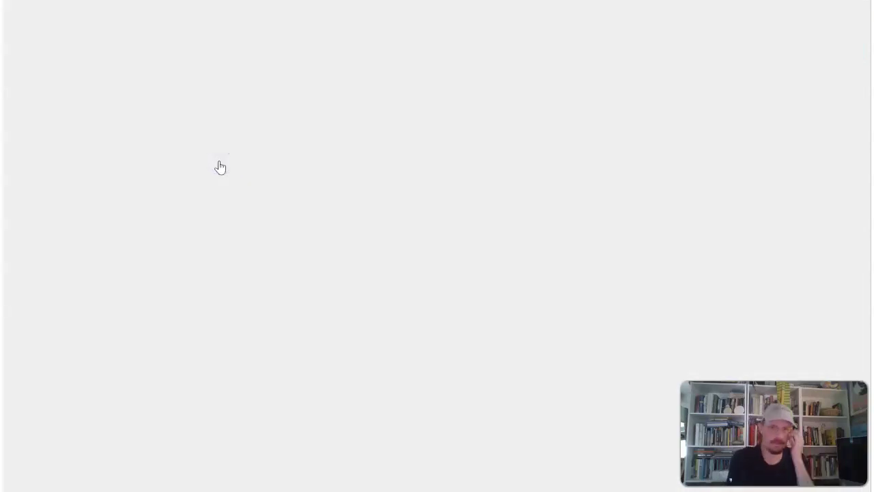
scroll(219, 167, "down", 2)
scroll(171, 123, "up", 2)
triple_click(175, 124)
scroll(306, 205, "down", 1)
scroll(306, 205, "down", 1)
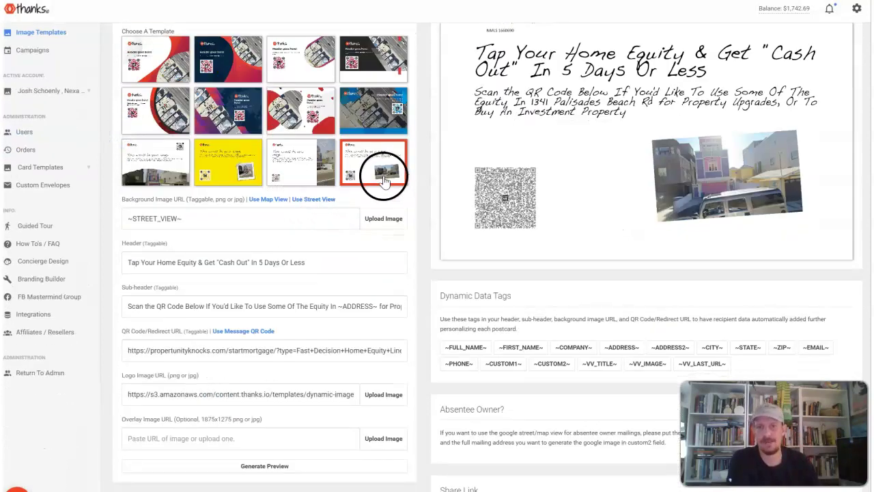
scroll(269, 253, "down", 1)
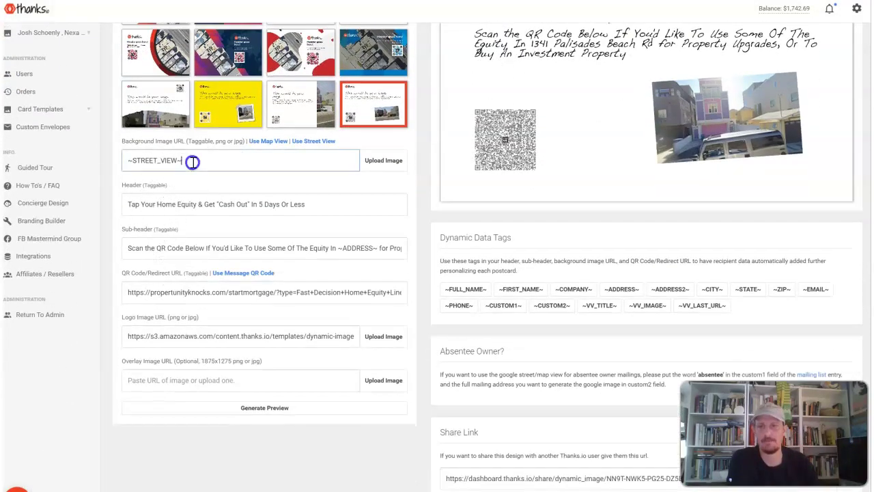
Examine the postcard's background image tag, header, sub-header and QR code redirect URL.
left_click_drag(214, 162, 132, 162)
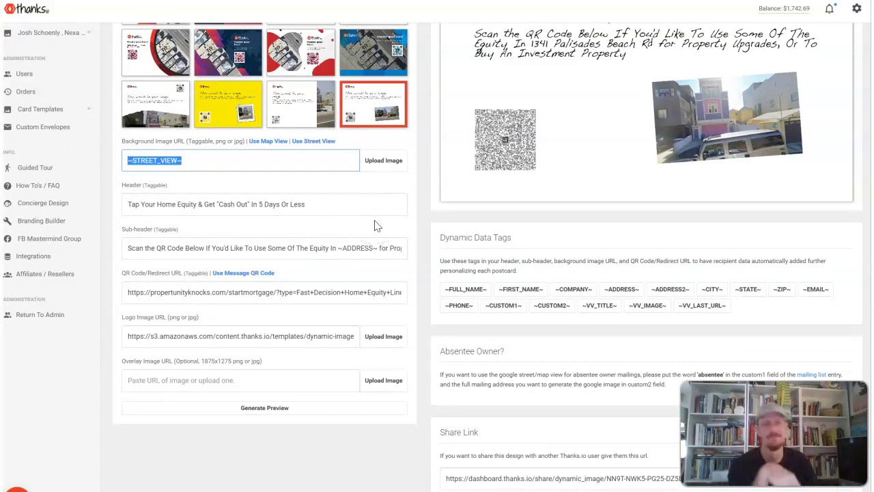
left_click_drag(298, 203, 146, 205)
left_click(135, 254)
left_click(148, 294)
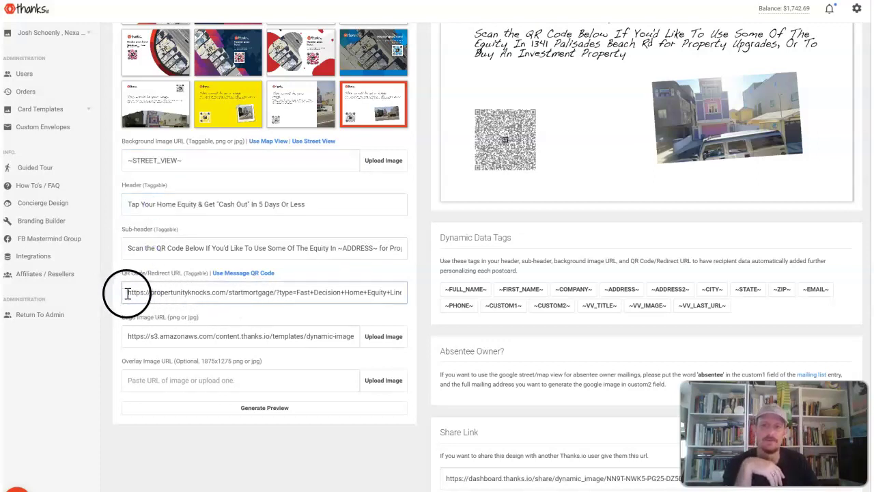
left_click_drag(206, 293, 414, 294)
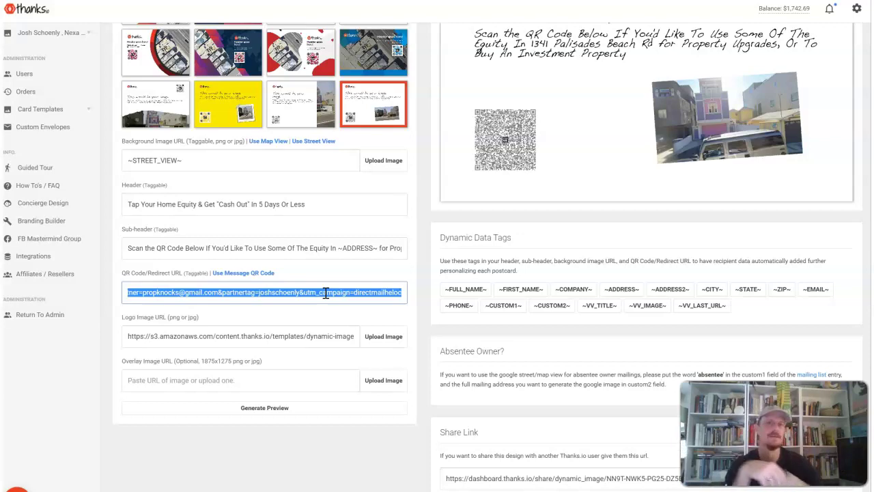
Compare the postcard's logo image URL and the other configuration fields with the rendered preview.
scroll(361, 201, "up", 3)
scroll(573, 221, "down", 2)
scroll(533, 220, "up", 3)
scroll(369, 209, "down", 4)
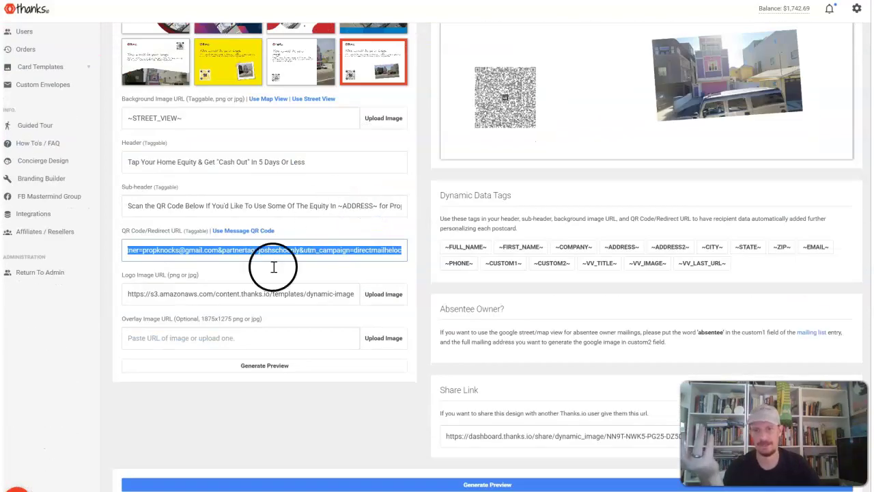
left_click(149, 299)
scroll(519, 146, "up", 3)
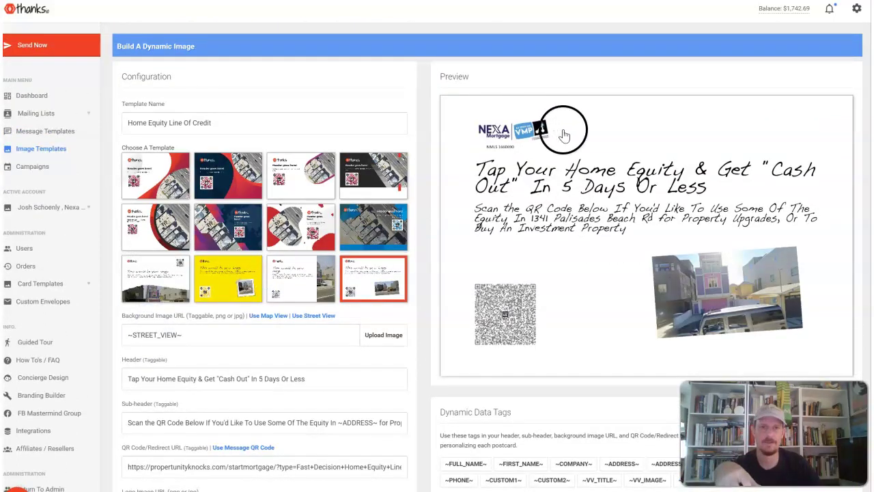
scroll(308, 215, "down", 3)
scroll(409, 225, "up", 3)
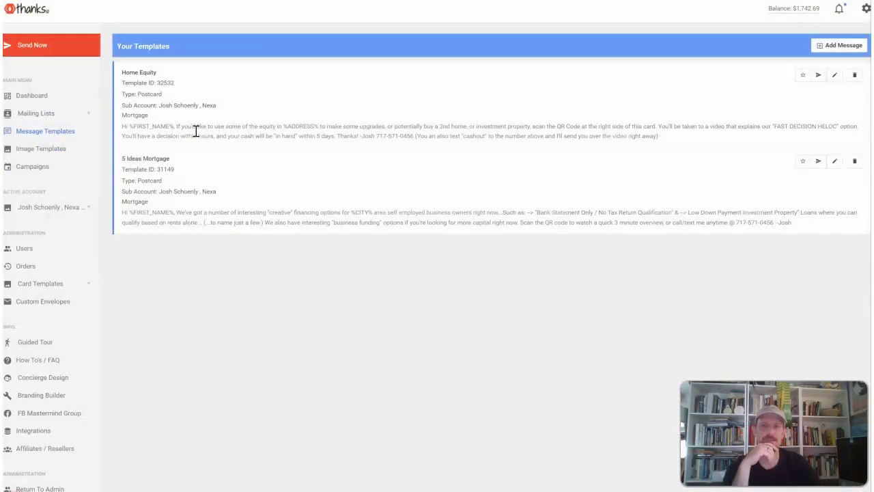
Open the Home Equity message template for editing and examine its QR code URL and card preview.
left_click(834, 75)
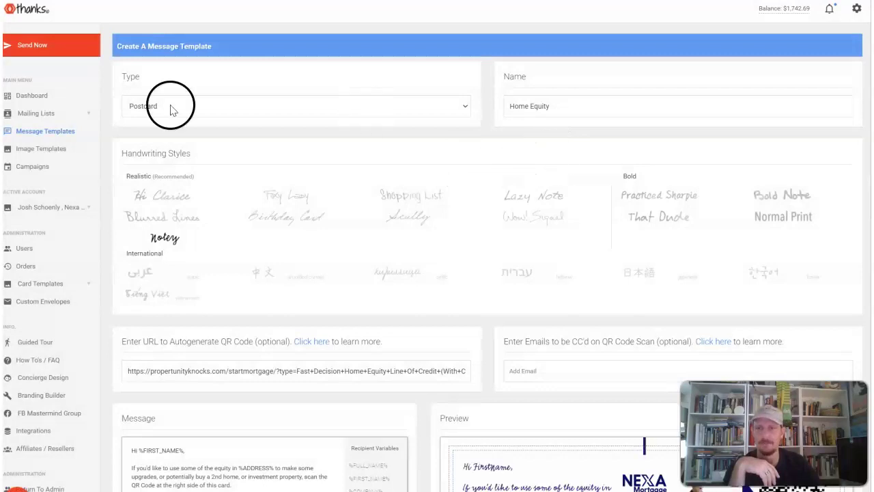
scroll(433, 244, "down", 4)
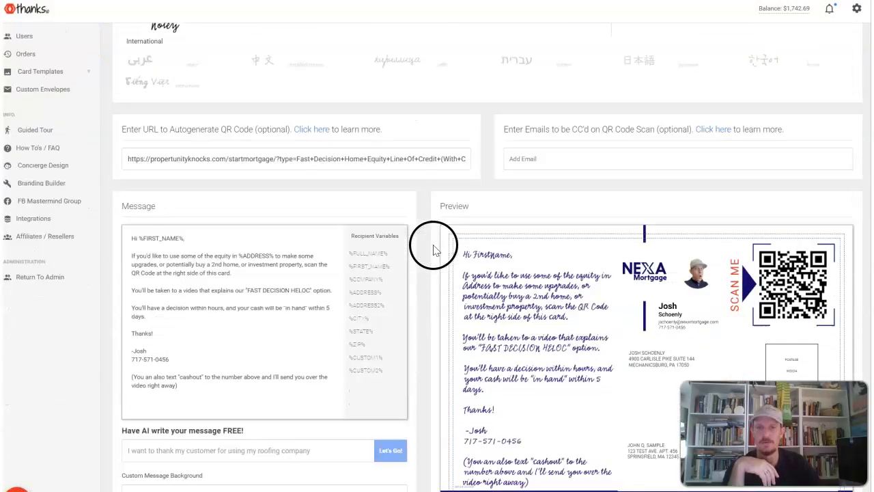
scroll(433, 244, "up", 3)
scroll(455, 184, "down", 4)
scroll(328, 136, "up", 1)
left_click_drag(160, 80, 500, 114)
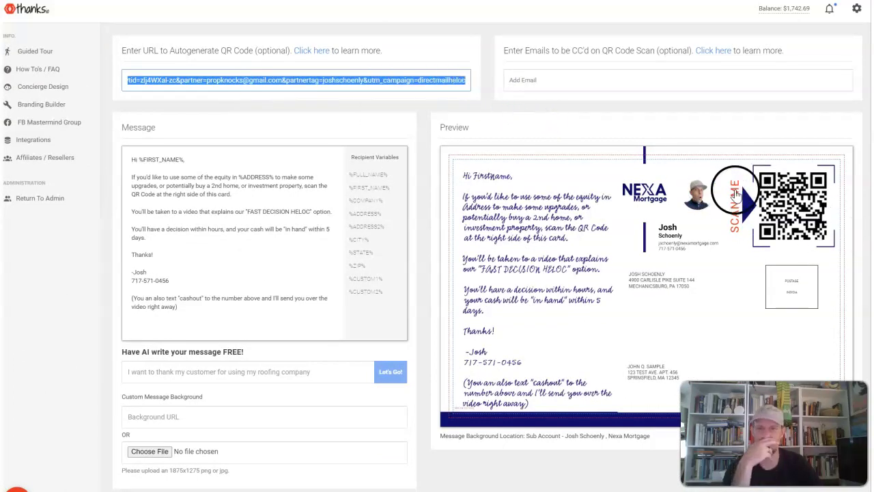
scroll(236, 226, "up", 1)
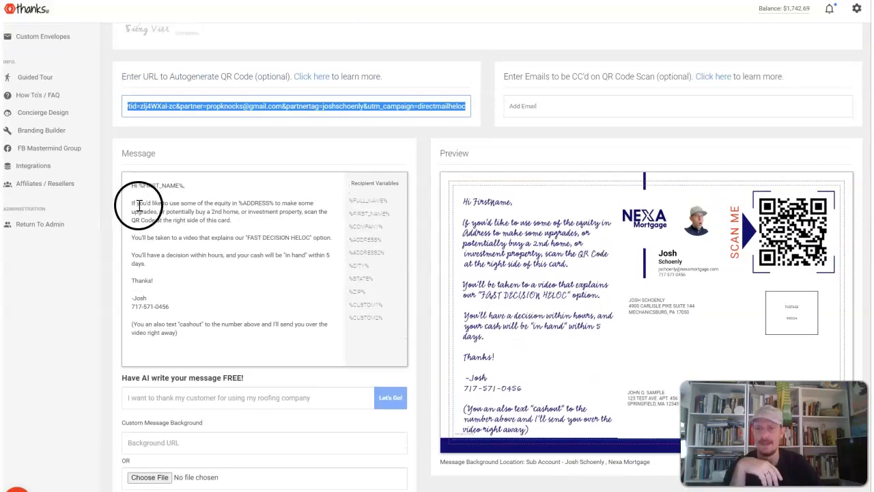
Read through the Home Equity message text and examine the handwriting styles available for it.
left_click_drag(158, 203, 300, 258)
left_click(181, 252)
scroll(316, 255, "down", 1)
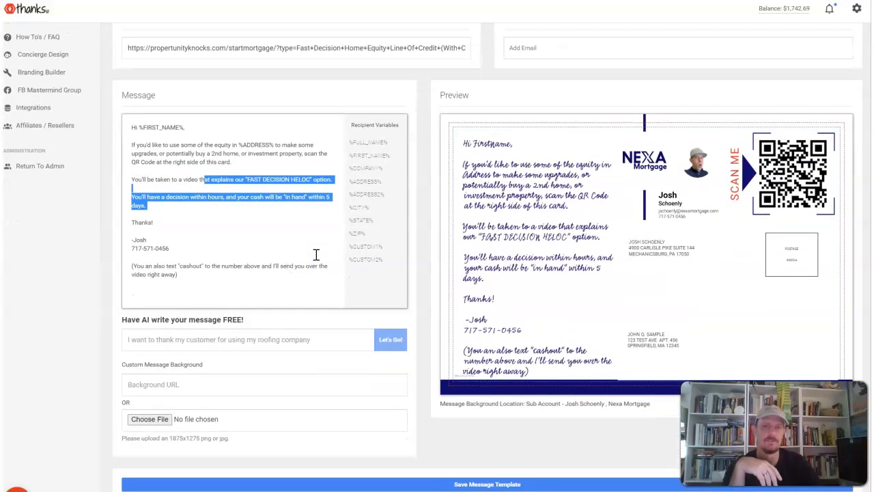
scroll(519, 224, "up", 5)
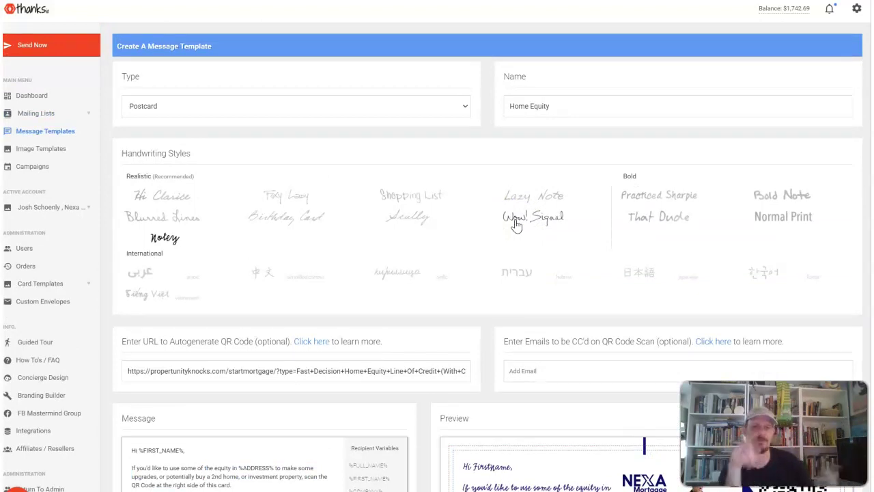
left_click(145, 177)
left_click(40, 120)
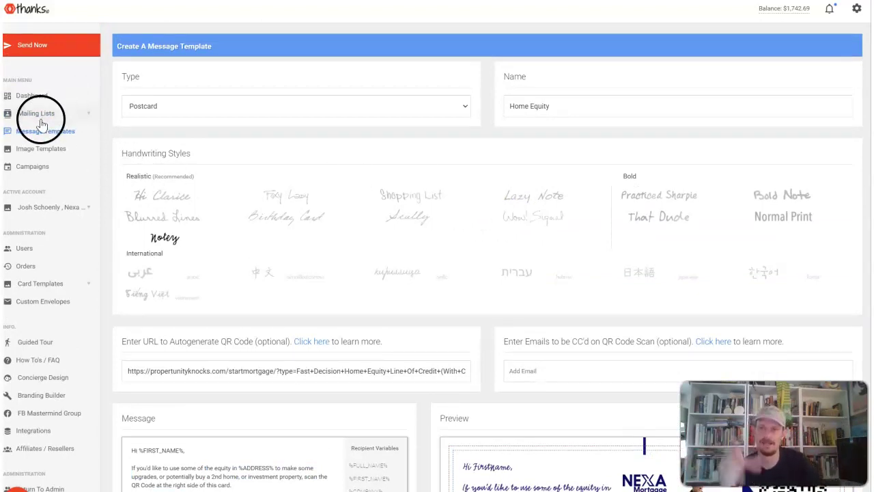
scroll(239, 349, "down", 3)
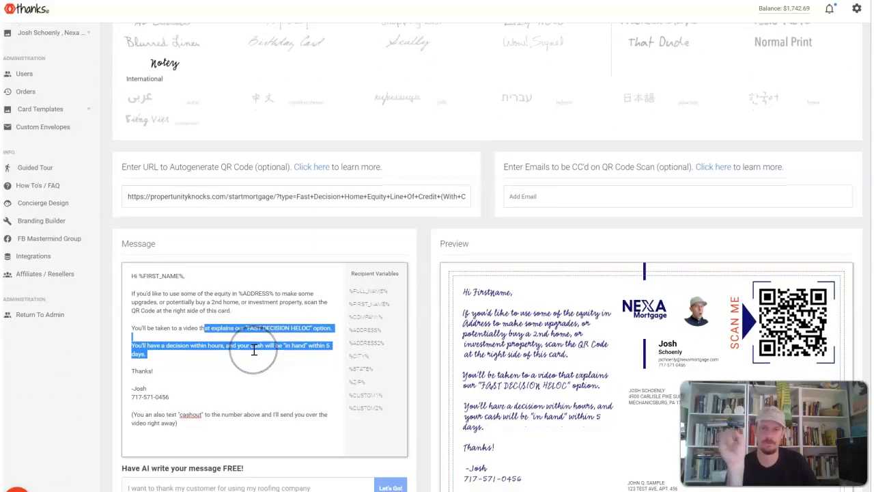
scroll(232, 338, "up", 3)
left_click(203, 323)
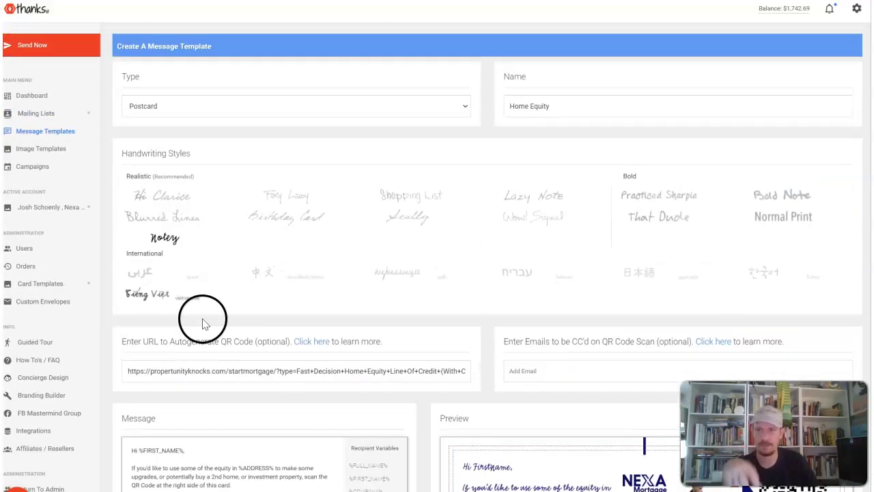
Preview the Home Equity Line Of Credit postcard from the image templates and close the preview.
left_click(36, 151)
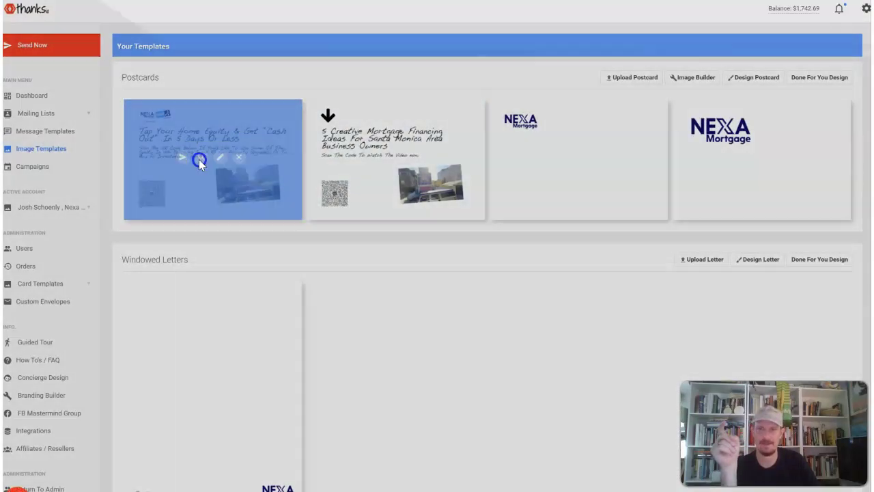
left_click(199, 159)
left_click(633, 23)
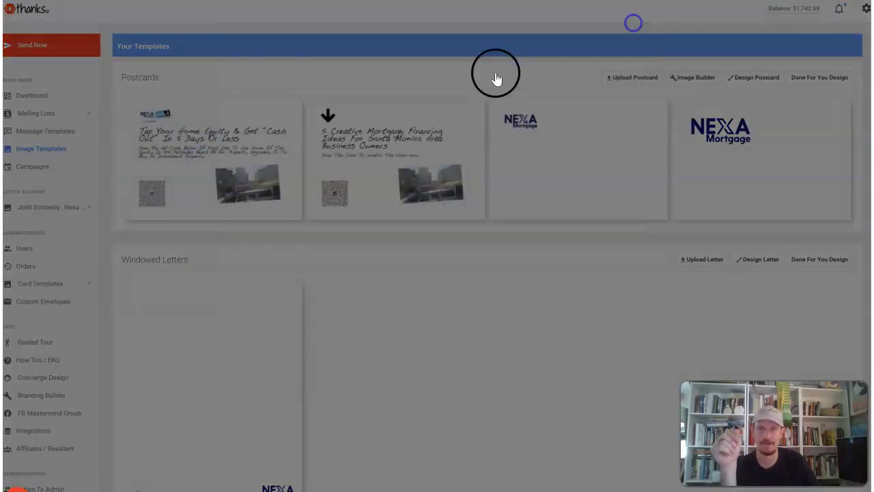
Reopen the Home Equity Line Of Credit postcard for editing and select its share link.
mouse_move(168, 146)
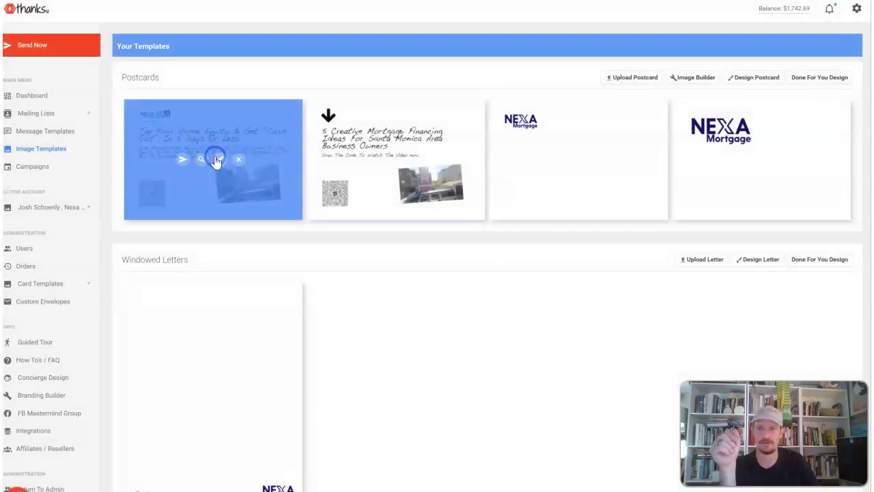
left_click(217, 161)
scroll(626, 228, "down", 1)
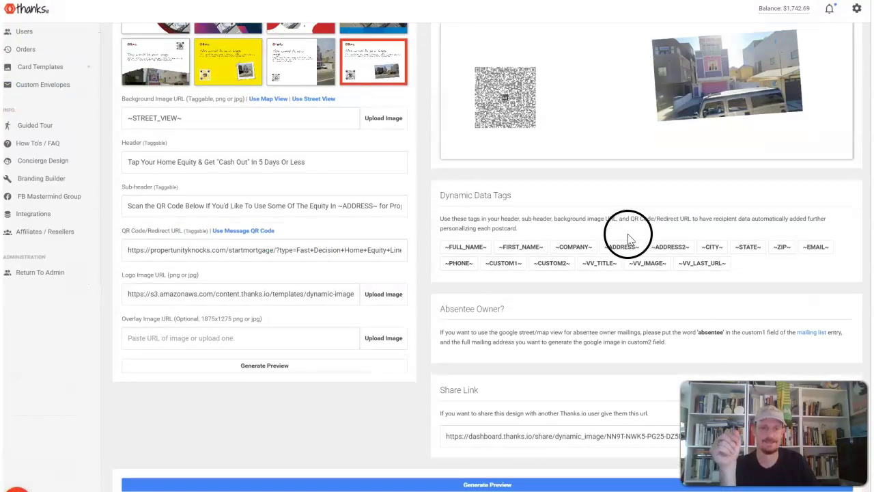
left_click(451, 437)
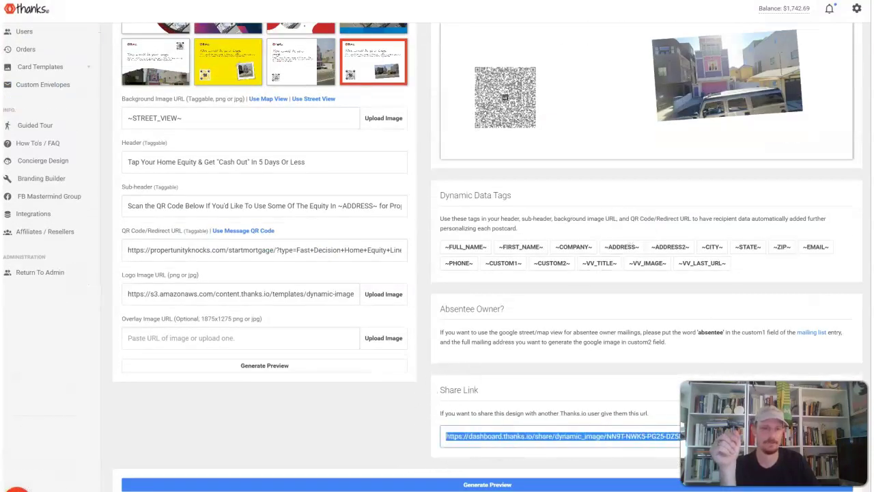
scroll(314, 232, "up", 3)
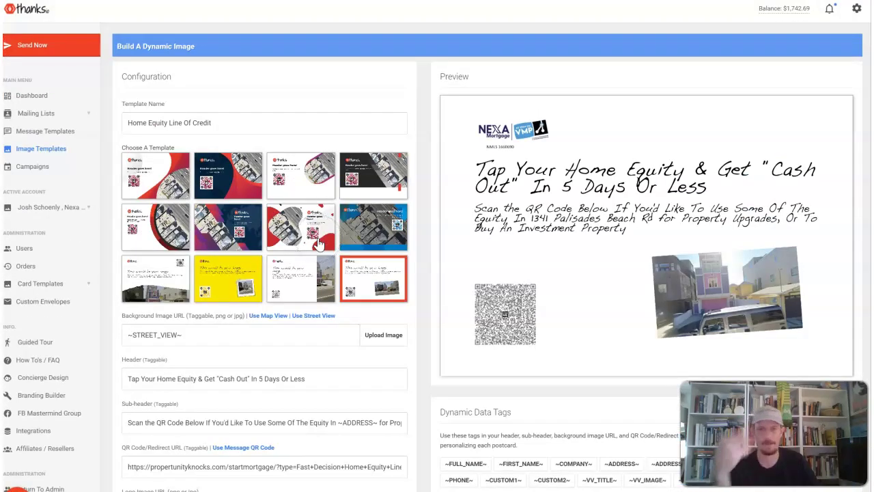
Open the mailing lists and start creating a new list with Radius Search.
left_click(88, 190)
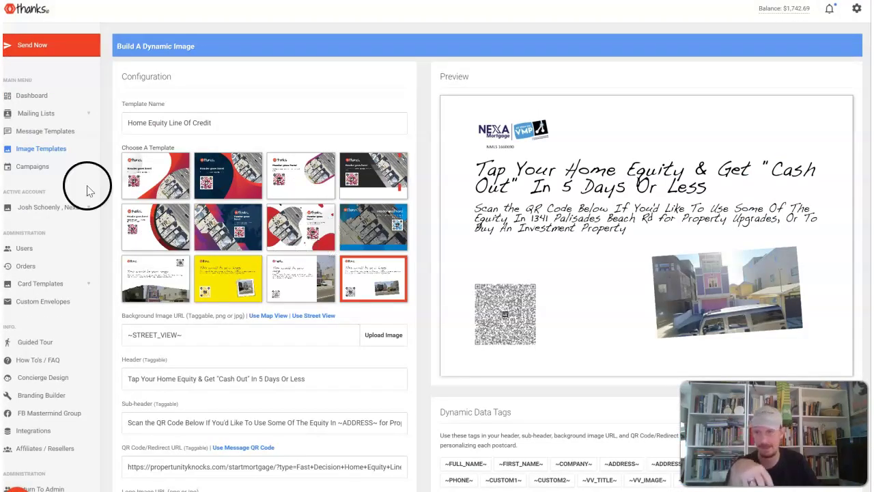
left_click(35, 114)
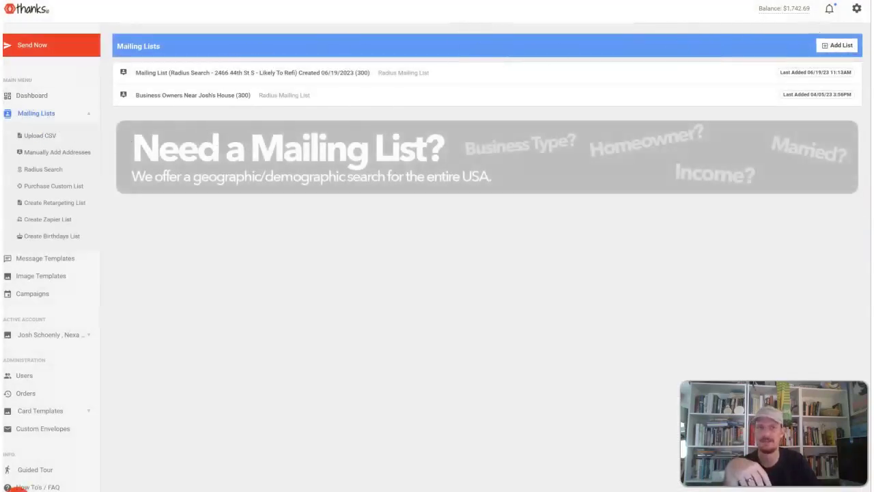
left_click(843, 45)
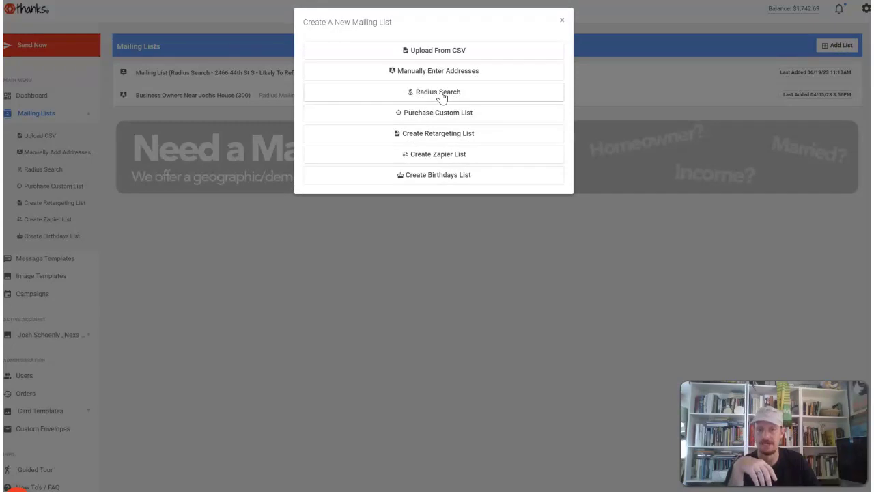
left_click(417, 115)
left_click(443, 93)
Enter the starting address for the radius search and set the number of records to 100.
left_click(385, 107)
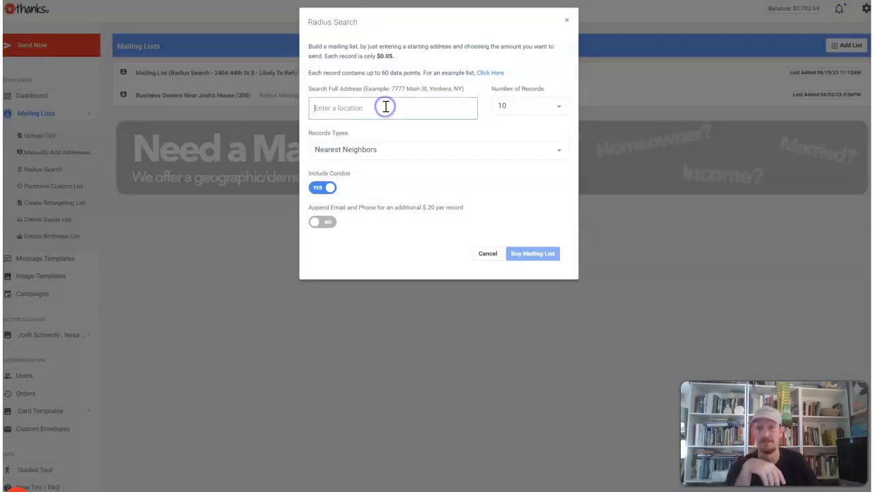
type("2466")
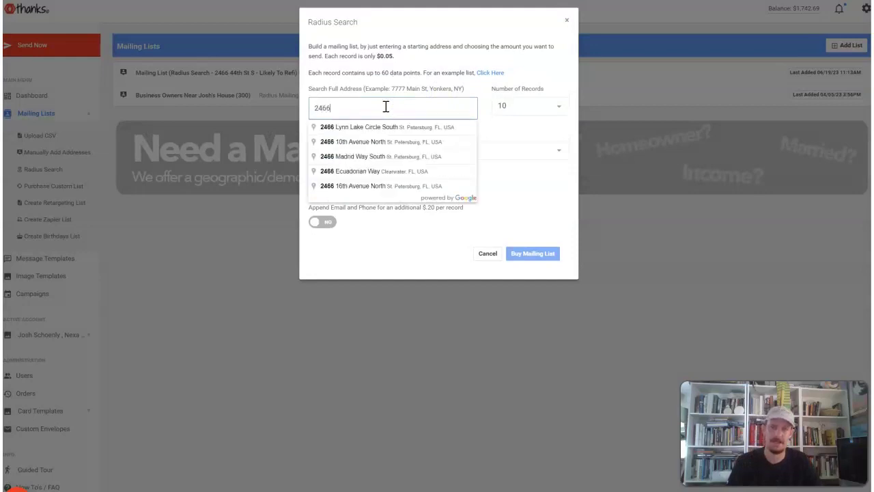
left_click(352, 158)
left_click(523, 107)
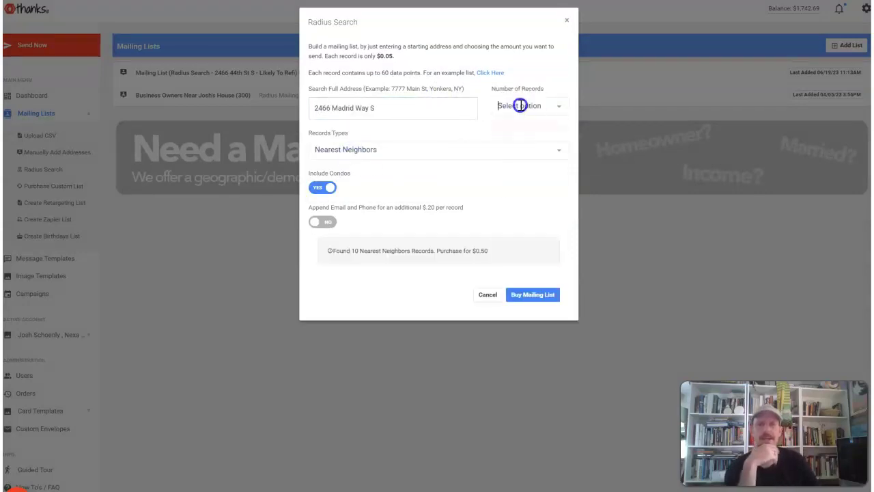
left_click(507, 199)
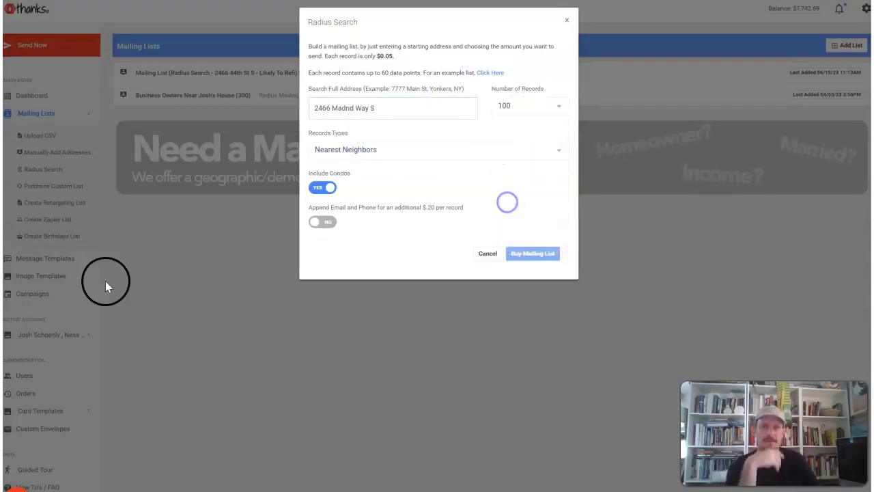
Check the purchase offer for the Likely To Refi record type and close the radius search without buying the list.
left_click(312, 156)
scroll(364, 236, "down", 5)
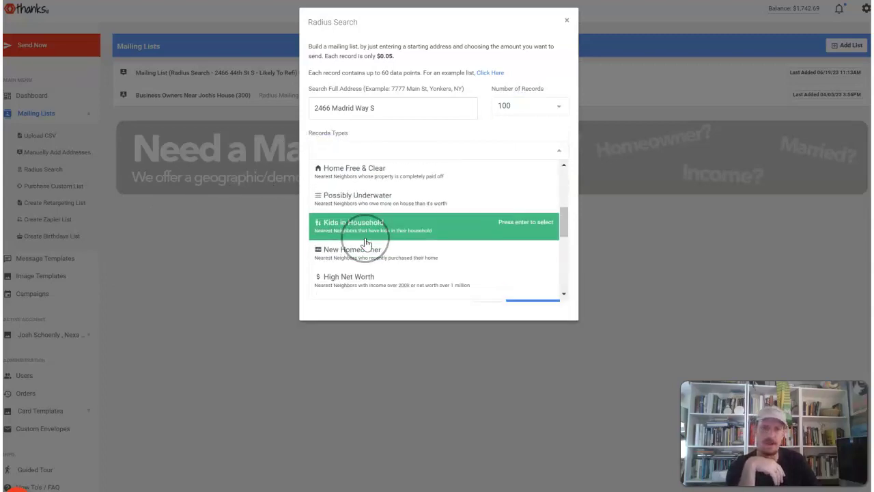
scroll(367, 242, "up", 4)
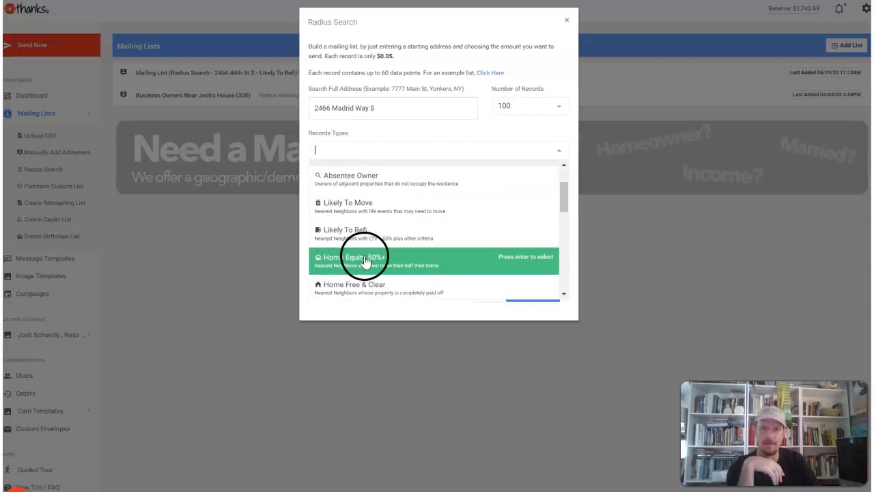
scroll(369, 263, "down", 2)
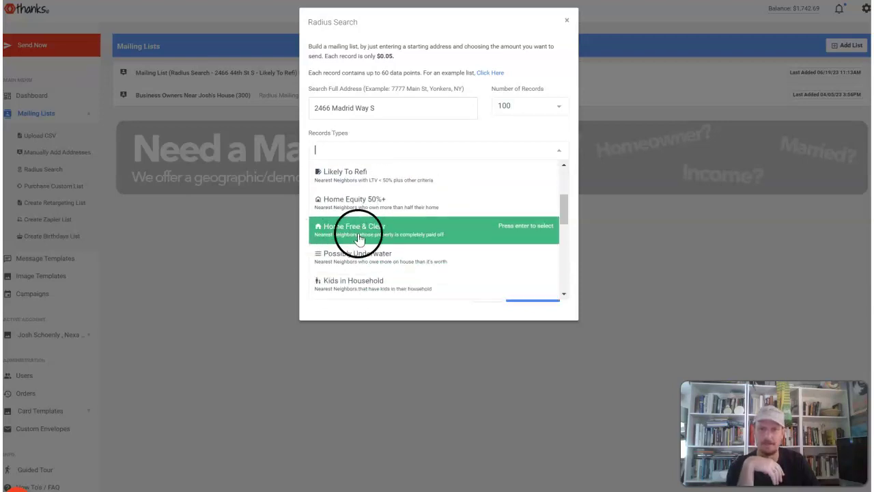
scroll(354, 228, "down", 2)
scroll(359, 224, "up", 2)
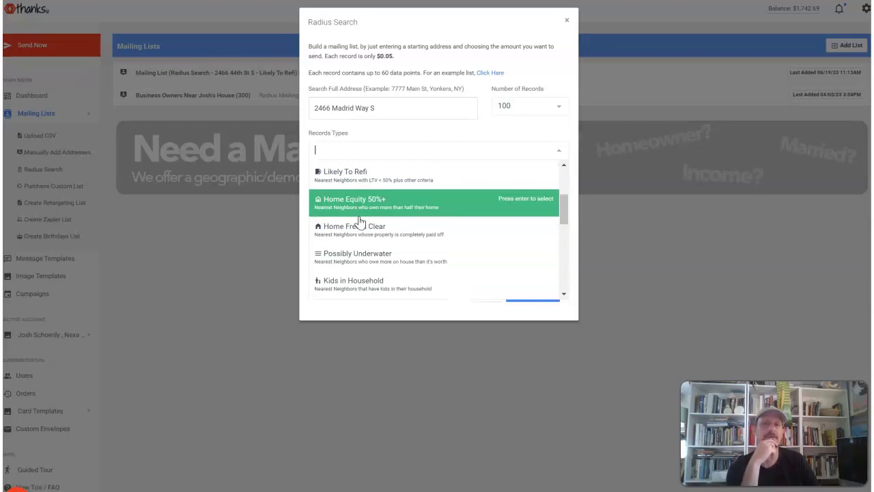
scroll(324, 249, "up", 2)
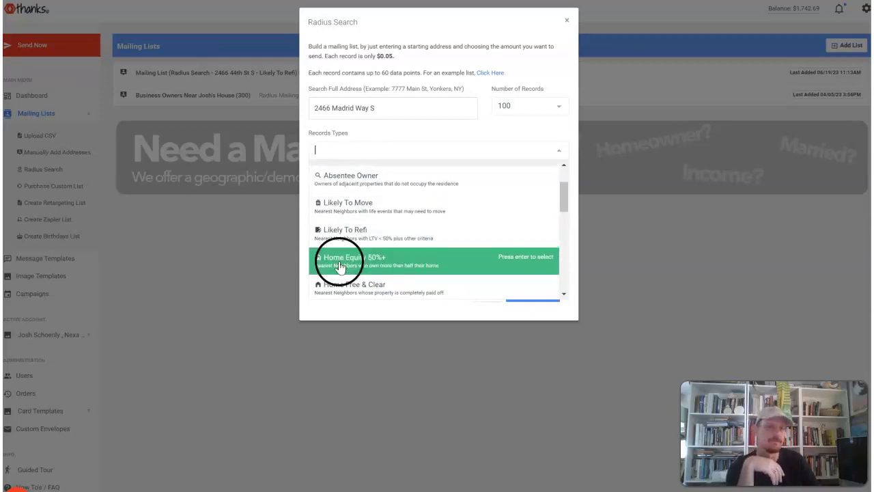
scroll(340, 265, "up", 3)
scroll(342, 259, "down", 4)
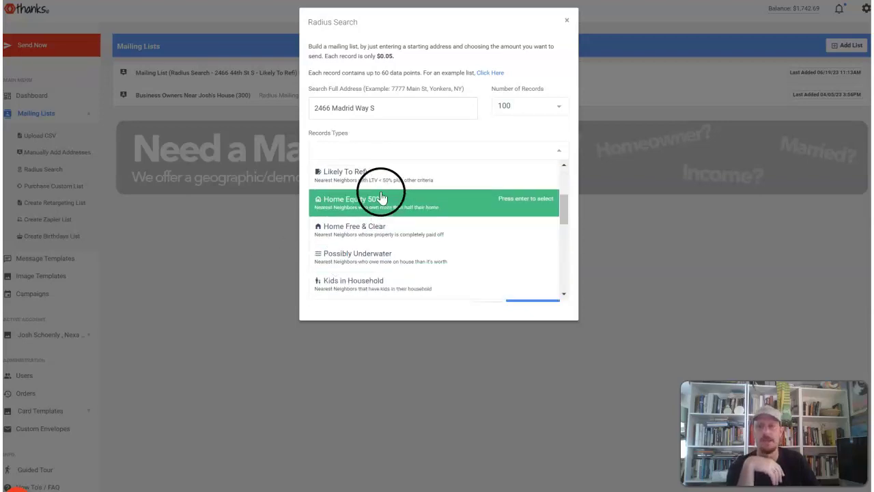
left_click(375, 177)
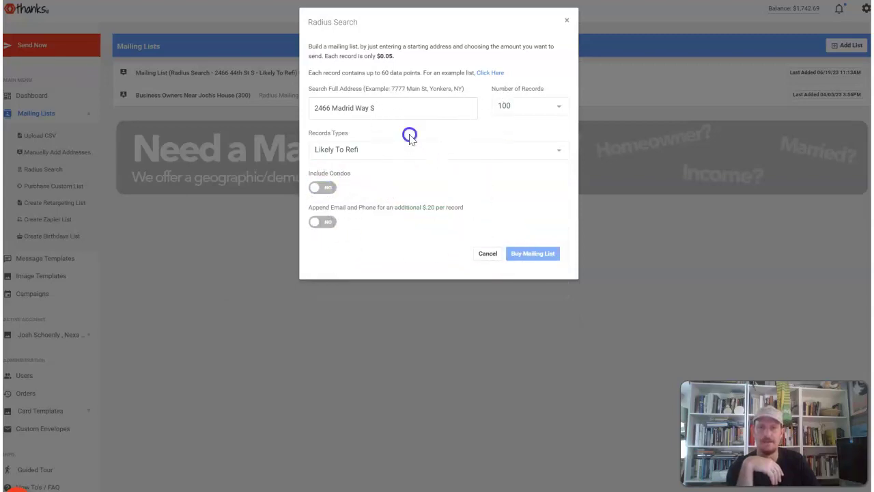
left_click_drag(476, 251, 345, 253)
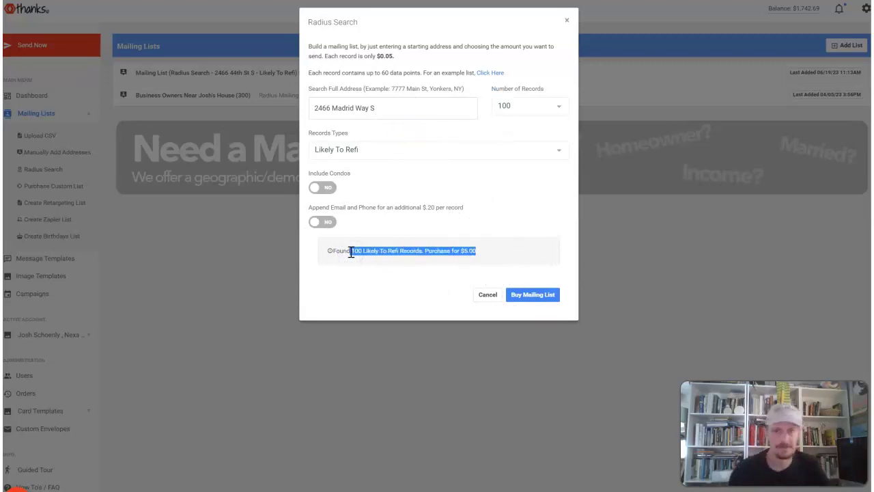
left_click(567, 22)
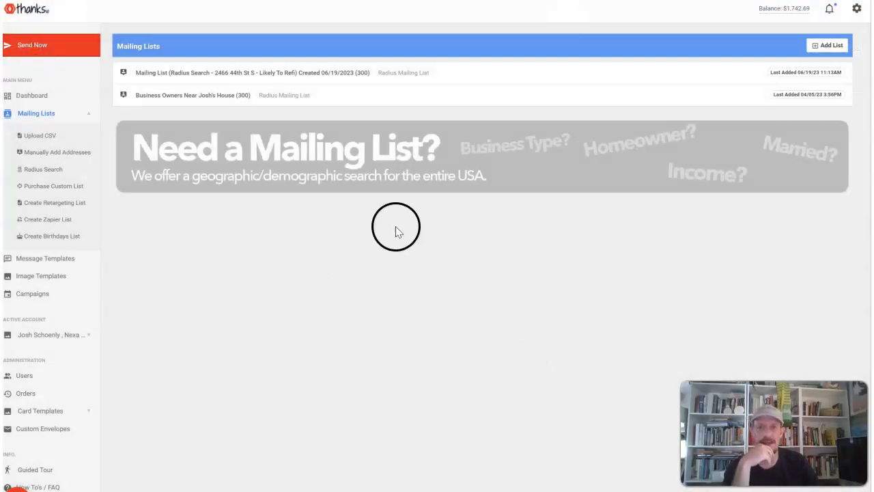
Start a new postcard mailing and use the "Tap Your Home Equity & Get Cash Out" image as its design.
left_click(239, 162)
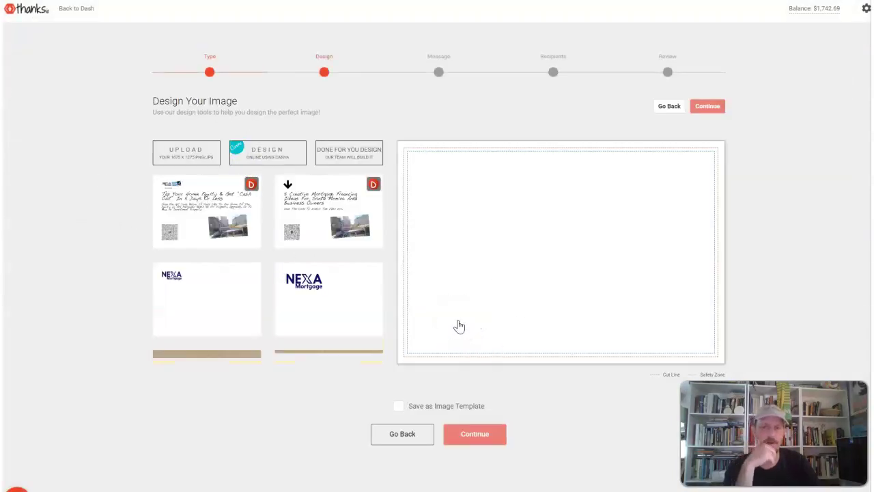
left_click(191, 218)
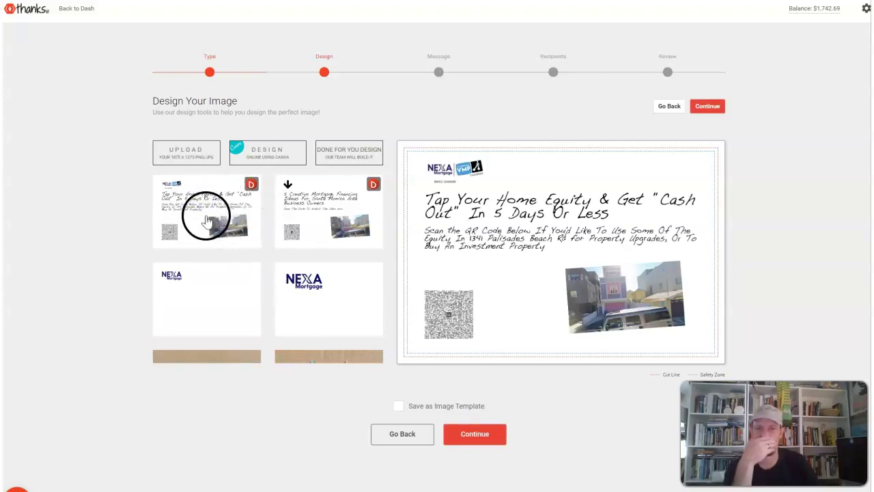
left_click(468, 433)
Load the Home Equity message template into the postcard and read through its text.
left_click(279, 152)
left_click(372, 124)
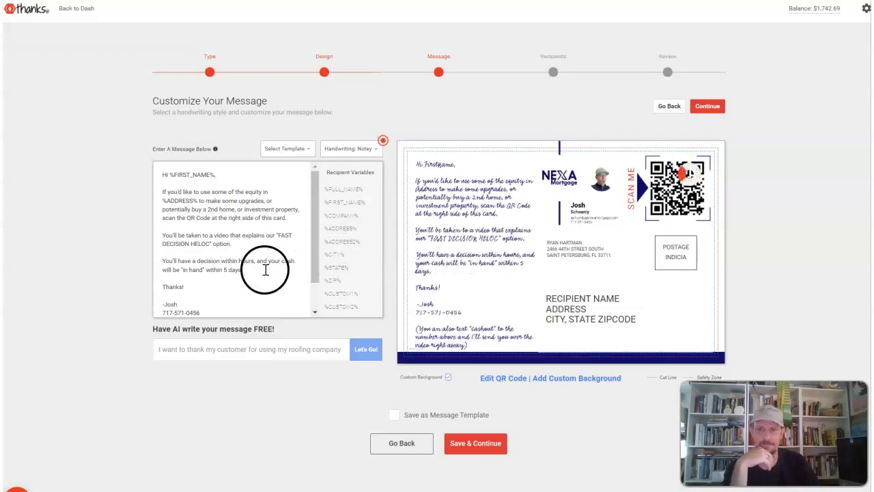
scroll(267, 271, "down", 2)
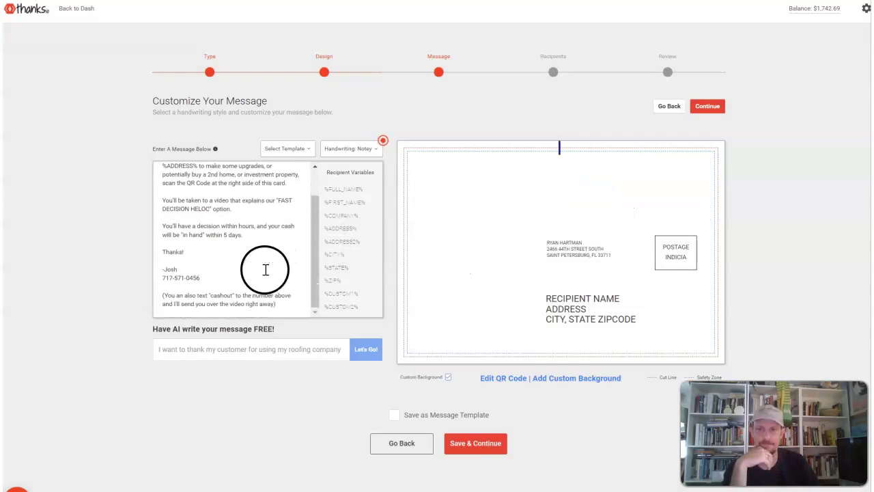
Save the message and choose the existing Likely To Refi radius list created 06/19/2023 as the recipients.
left_click(486, 447)
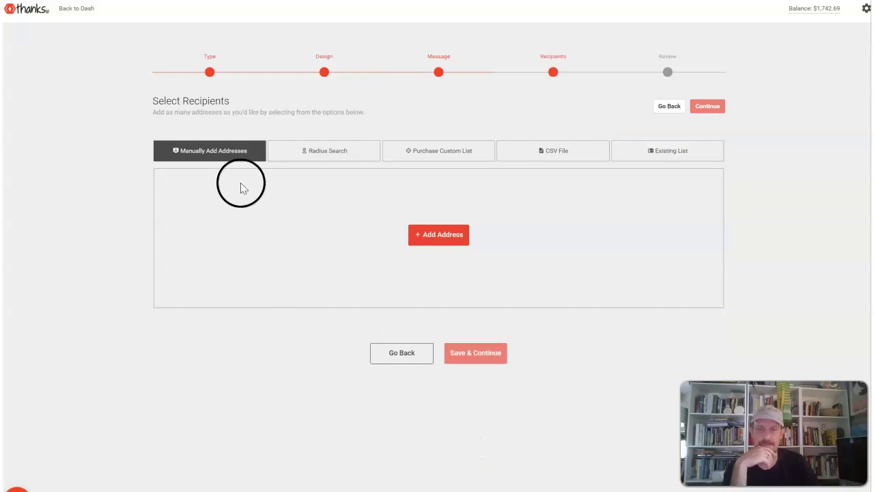
left_click(676, 150)
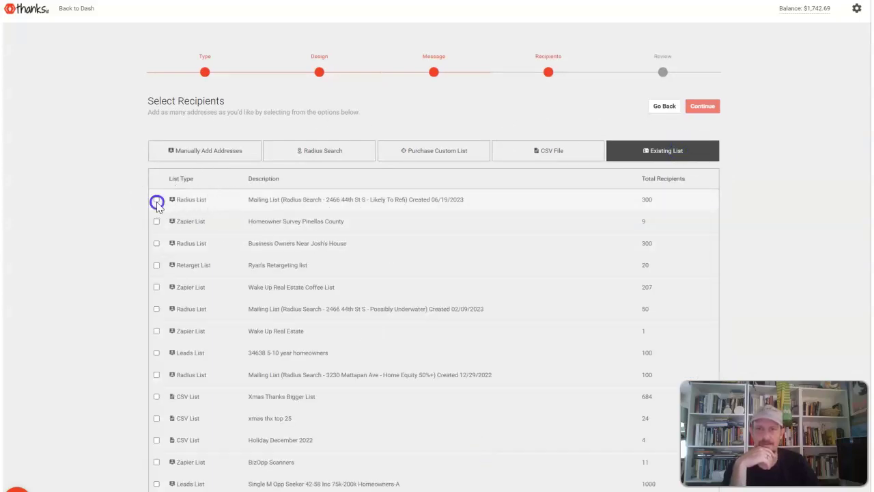
left_click(702, 106)
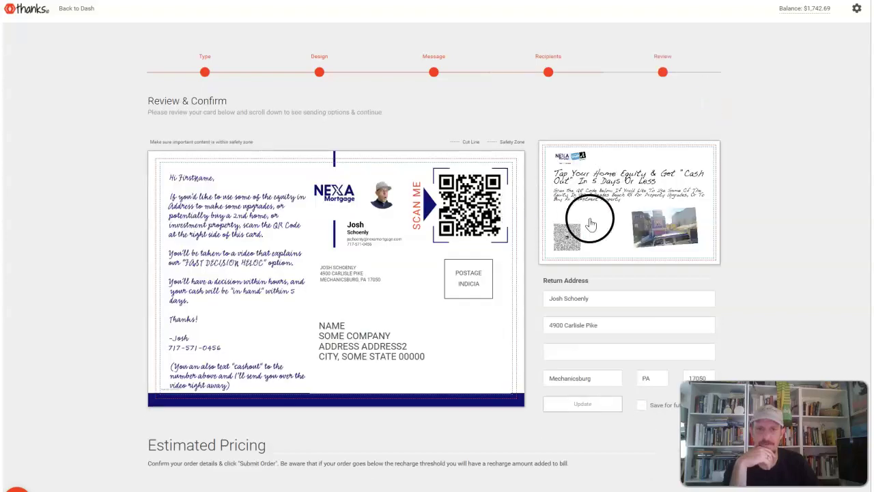
Review the postcard, return address and pricing, and submit the order on the Free plan.
scroll(576, 246, "down", 2)
left_click_drag(605, 182, 544, 182)
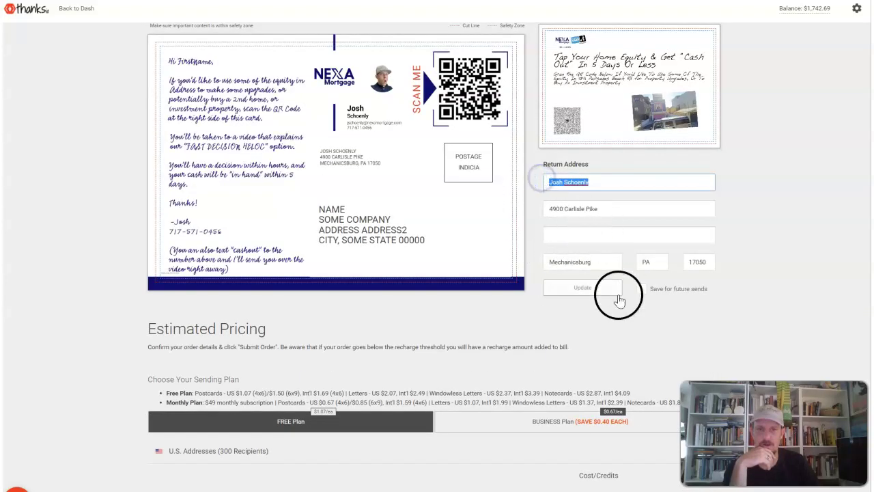
scroll(593, 259, "up", 2)
scroll(487, 166, "down", 3)
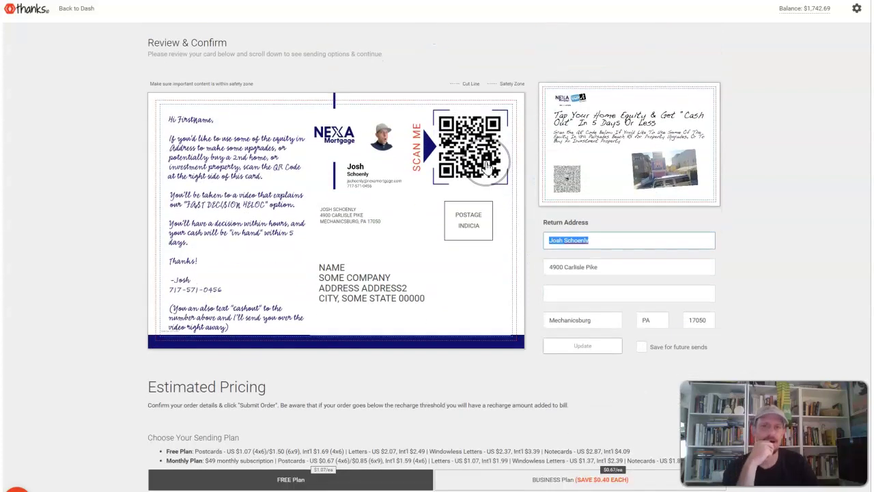
scroll(485, 166, "down", 3)
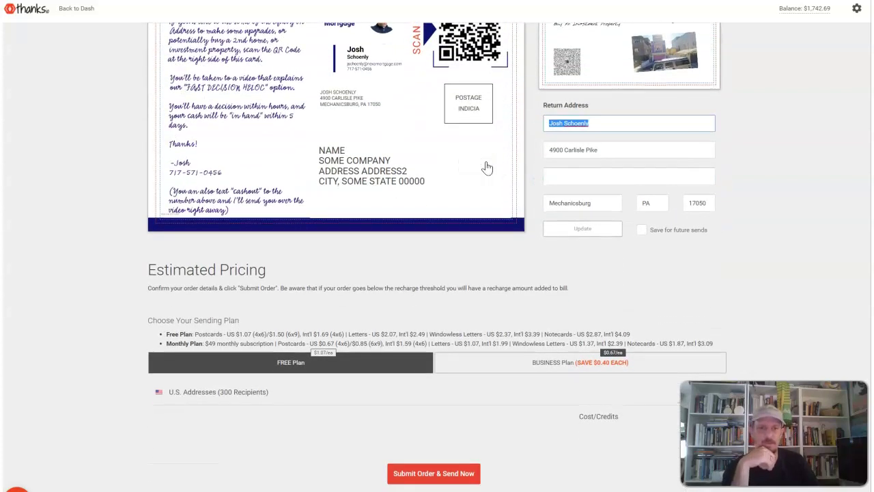
scroll(485, 166, "up", 6)
scroll(407, 243, "down", 3)
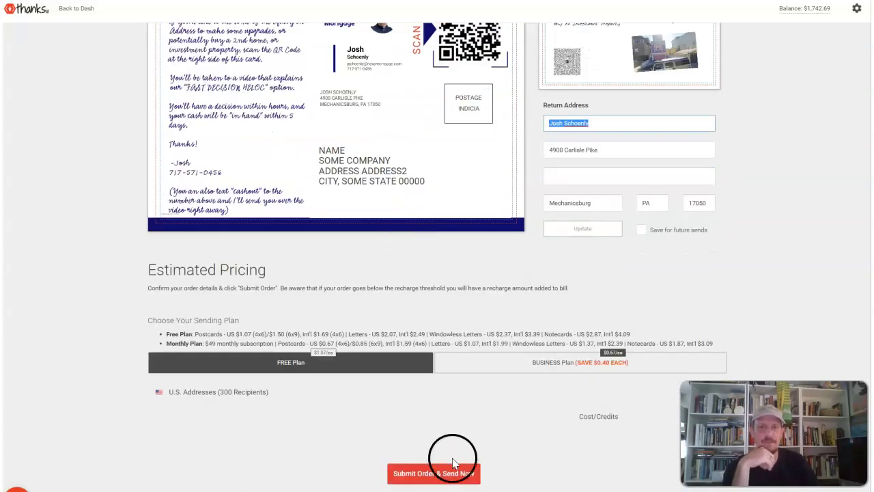
left_click(432, 473)
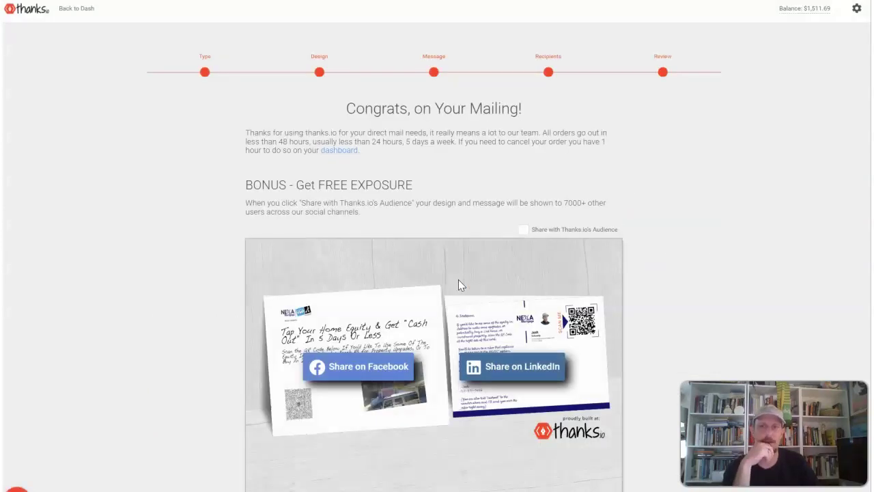
scroll(474, 200, "down", 1)
scroll(474, 201, "up", 1)
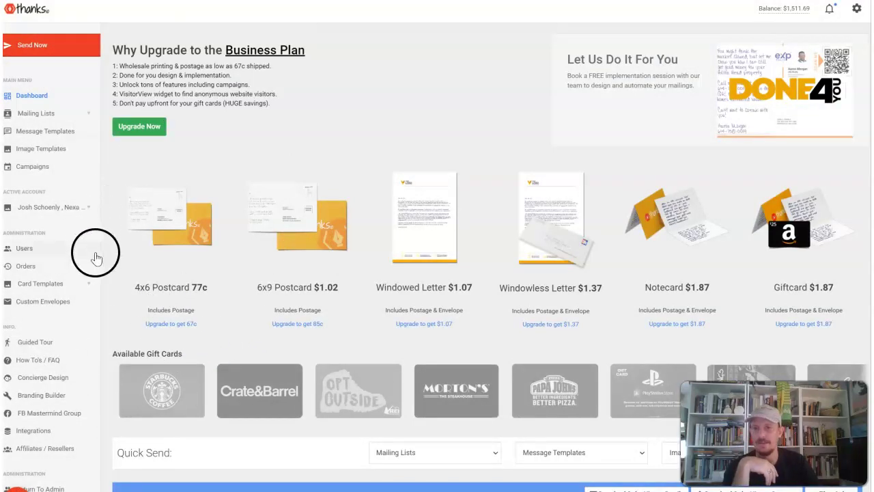
left_click_drag(156, 165, 51, 351)
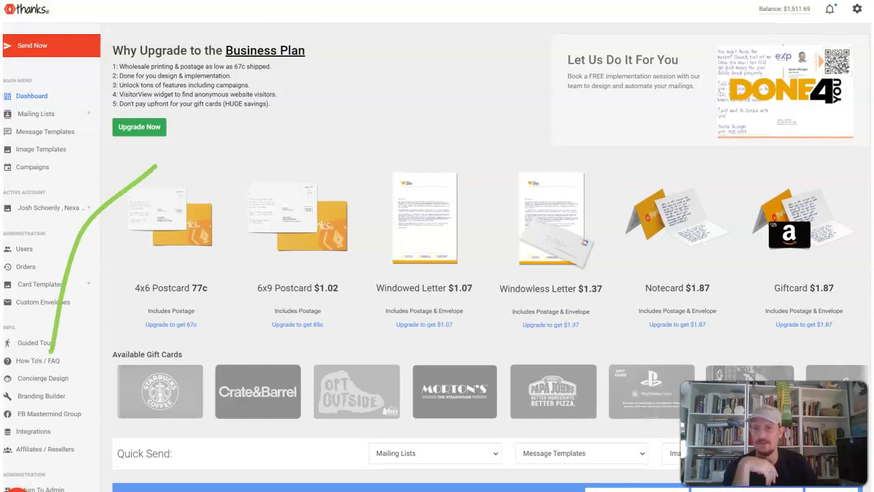
left_click_drag(421, 288, 75, 362)
mouse_move(109, 335)
left_mouse_down()
mouse_move(72, 362)
mouse_move(119, 382)
left_mouse_up()
left_click_drag(76, 360, 186, 296)
mouse_move(544, 275)
left_mouse_down()
mouse_move(105, 437)
mouse_move(57, 411)
left_mouse_up()
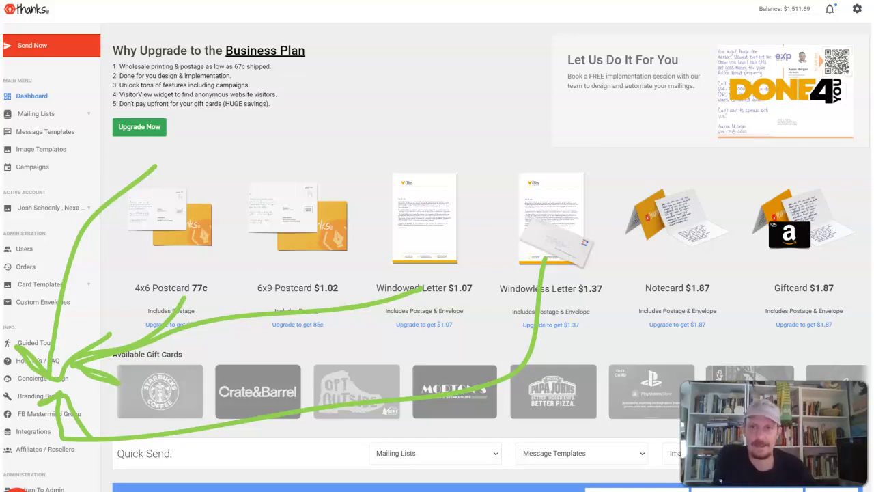
Go to the thanks.io website.
type("tha")
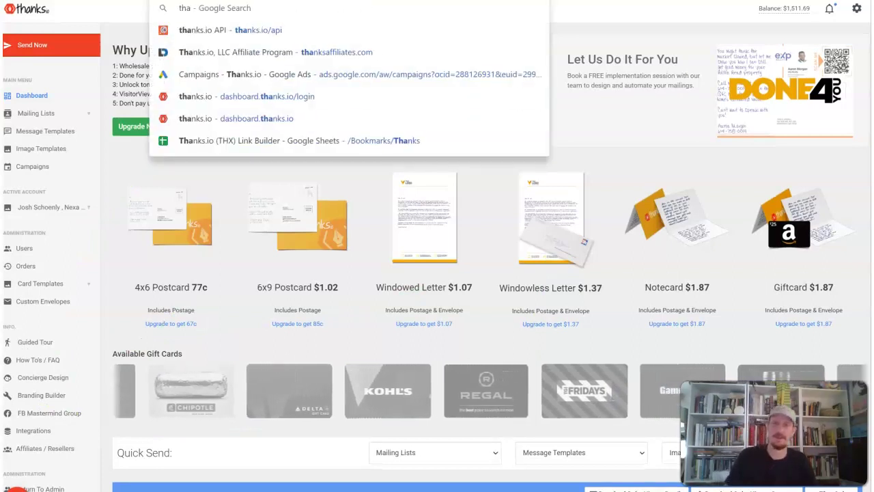
type("nks.io")
key("Return")
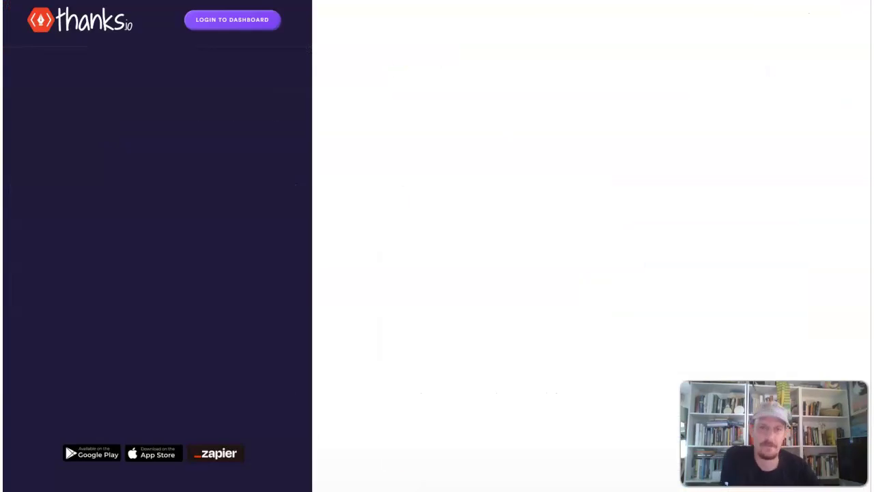
Examine the free samples sign-up offer and product images on the thanks.io home page.
scroll(471, 194, "down", 5)
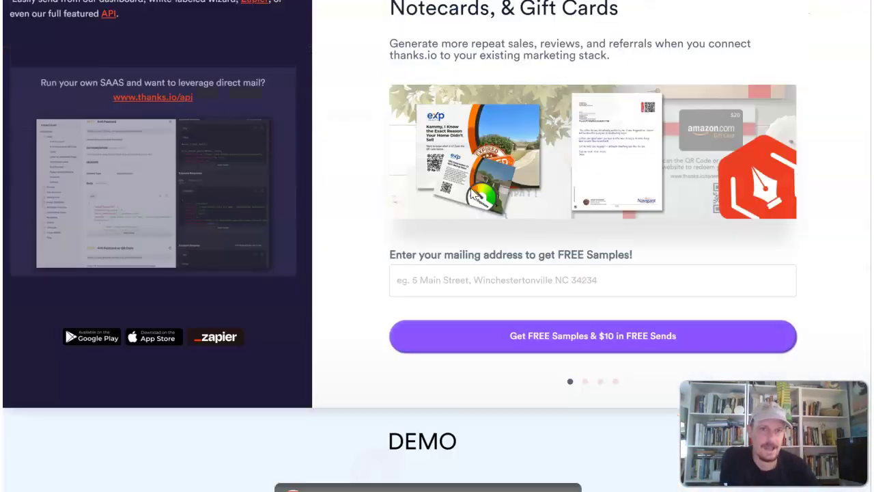
scroll(472, 194, "up", 2)
scroll(470, 191, "down", 3)
scroll(471, 191, "up", 3)
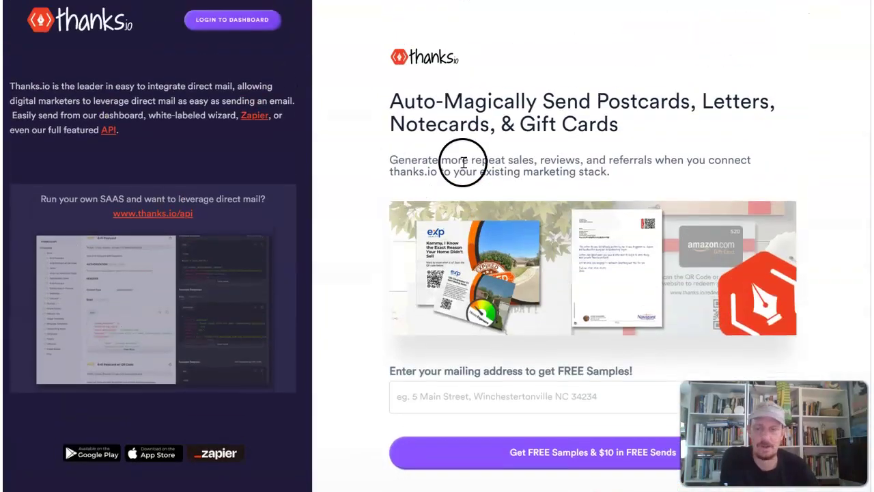
scroll(464, 164, "down", 3)
scroll(482, 165, "up", 3)
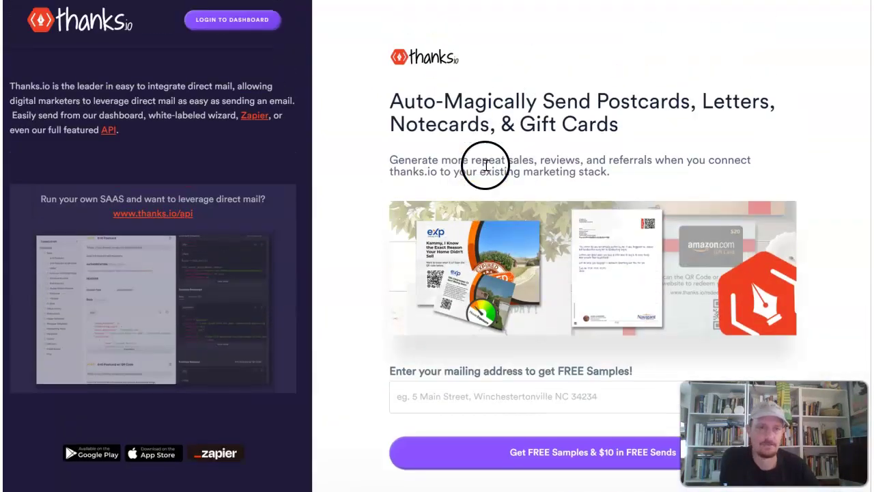
scroll(465, 147, "down", 3)
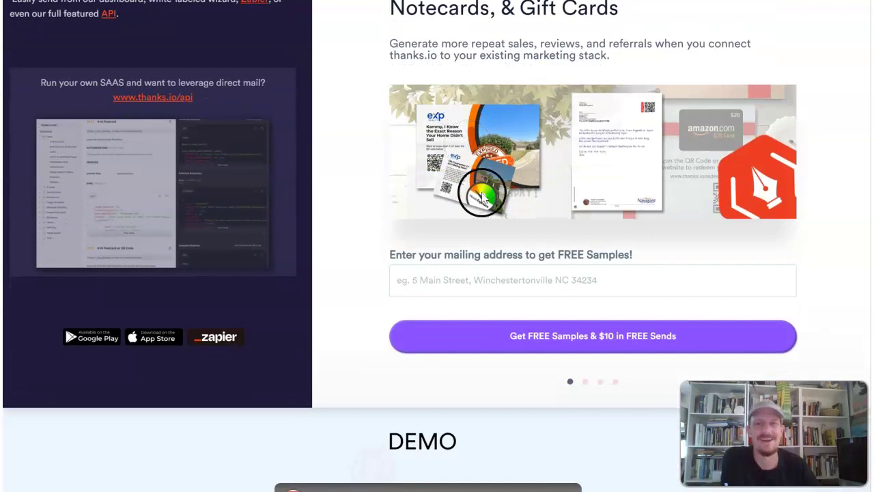
scroll(484, 196, "up", 3)
scroll(483, 196, "down", 3)
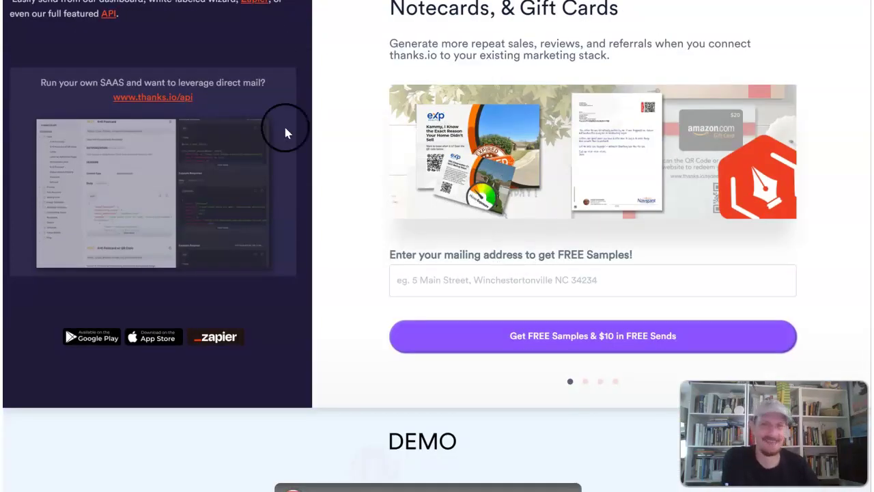